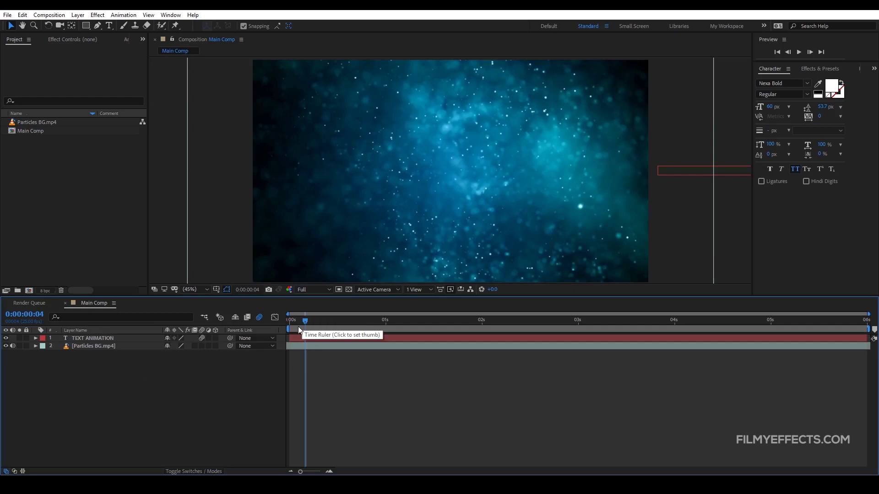
- Scrub the playhead to 0:00:00:07, where the TEXT ANIMATION title begins entering
key(Page_Up)
key(Page_Up)
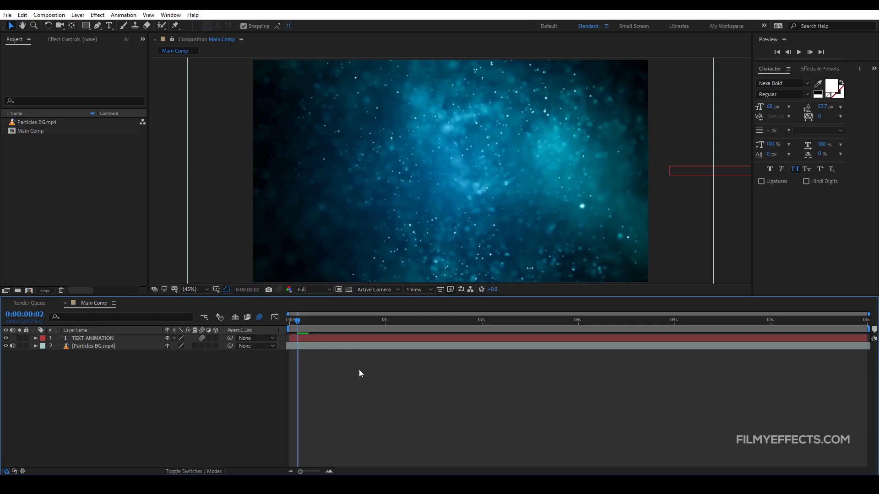
drag(297, 322, 293, 323)
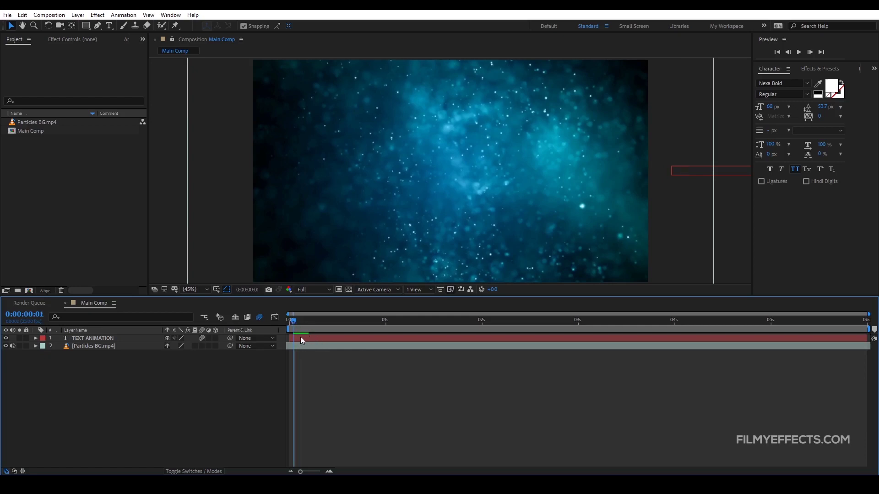
drag(309, 322, 315, 321)
- Zoom the timeline in and out to the full 0–6 s range, then return to frame 3
key(equal)
key(minus)
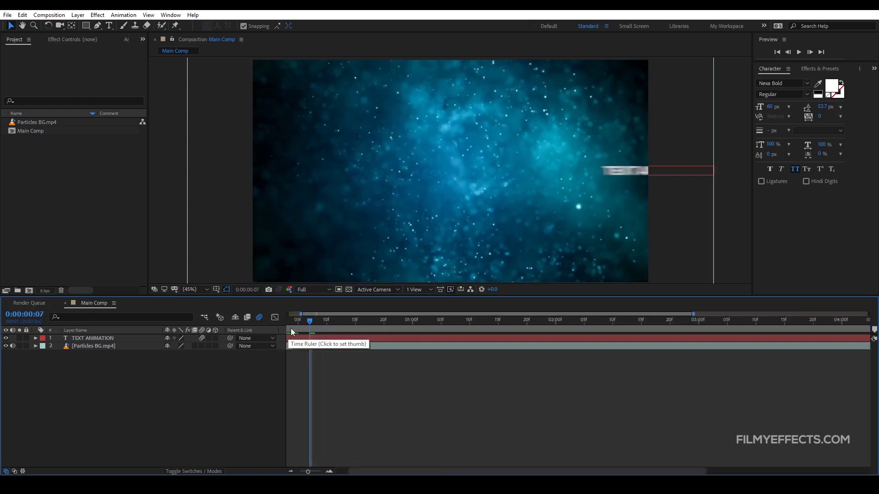
key(equal)
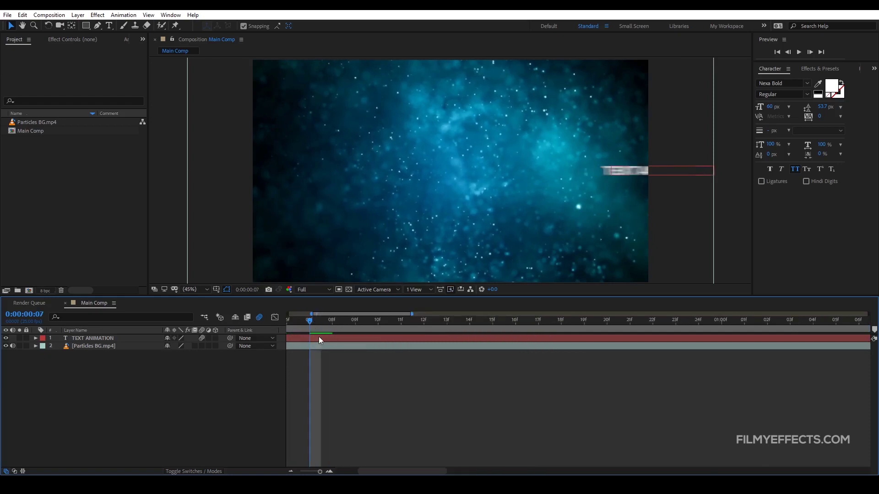
key(minus)
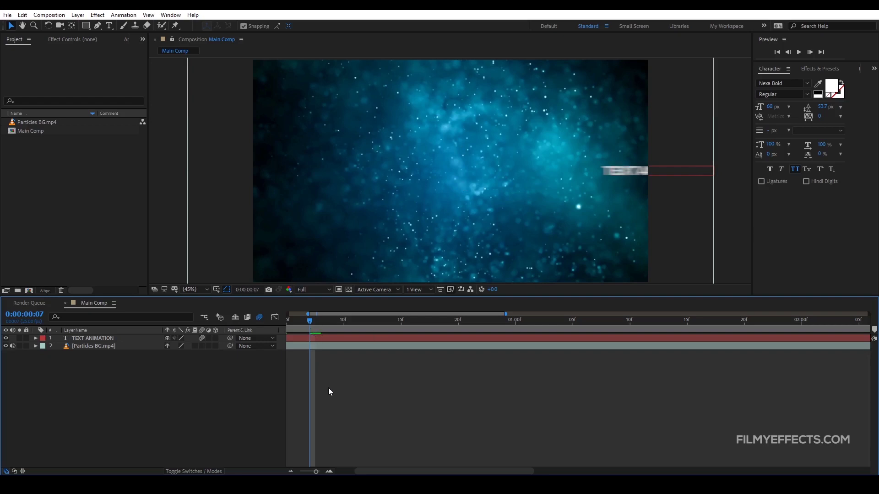
key(minus)
key(minus)
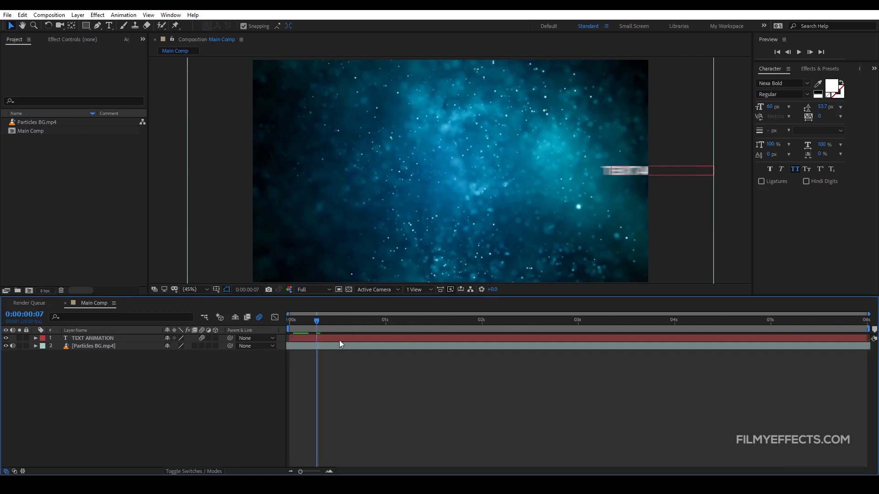
mouse_move(316, 322)
mouse_down()
mouse_move(293, 322)
mouse_move(301, 330)
mouse_up()
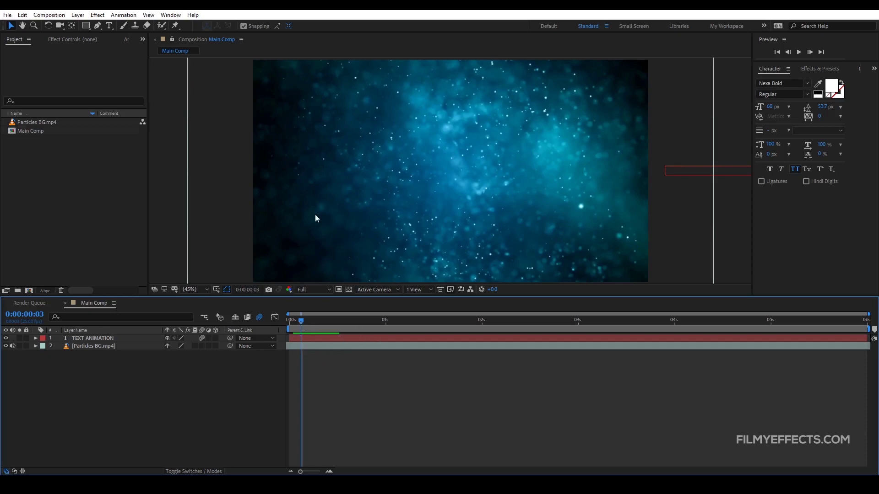
- Scrub from frame 3 forward to 0:00:00:13 through the title's entrance
drag(306, 320, 338, 322)
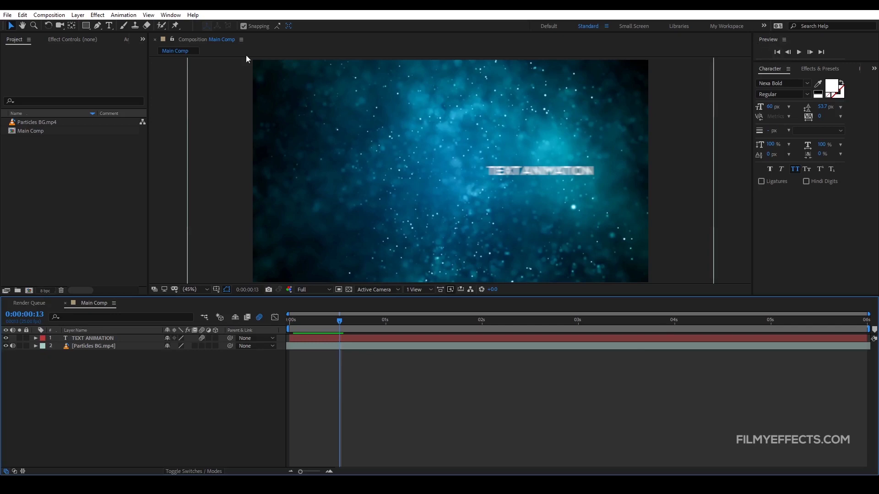
- Confirm Preview is checked in the Window menu and focus the Preview panel
click(169, 16)
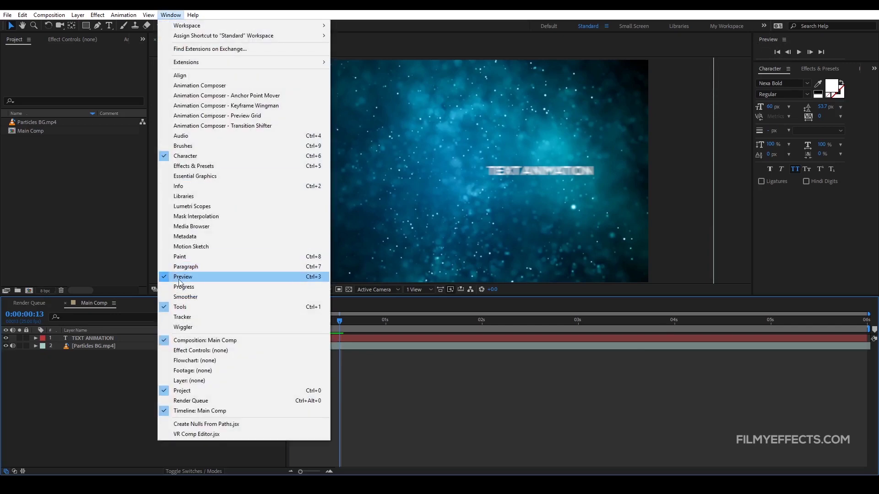
click(358, 394)
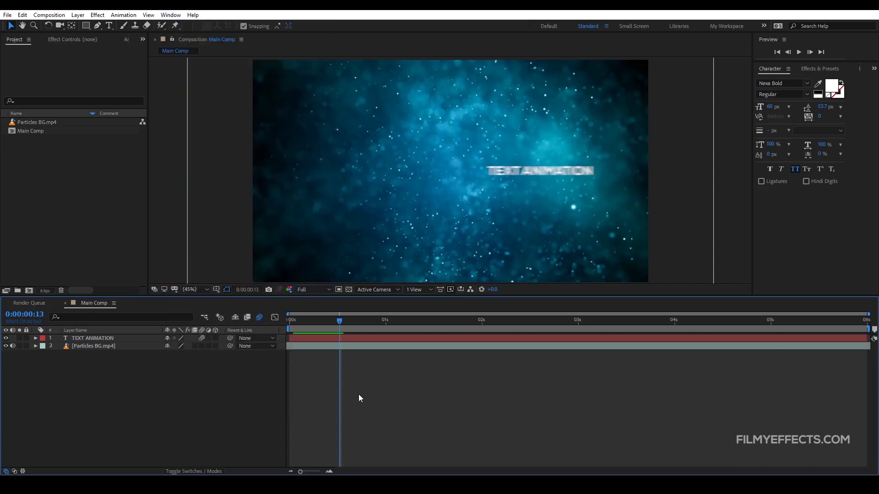
click(764, 42)
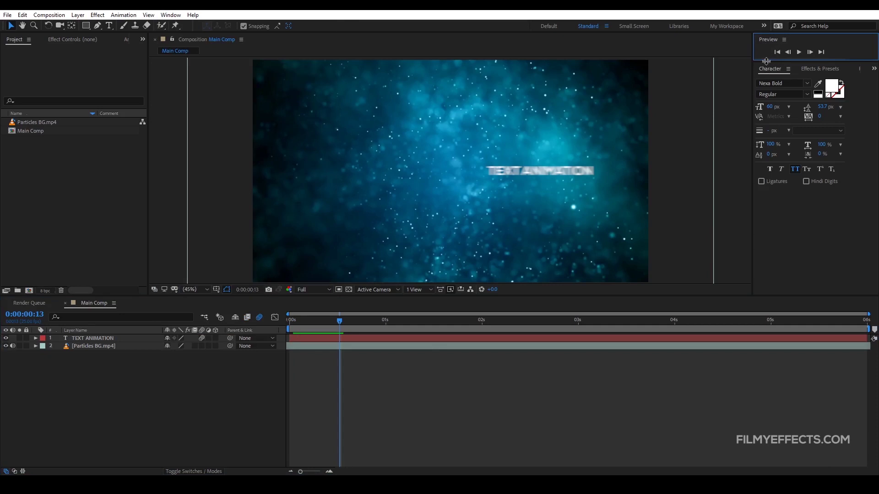
- Enlarge the Preview panel to show its options, keep Skip at 0, and return to frame 0
drag(767, 64, 776, 223)
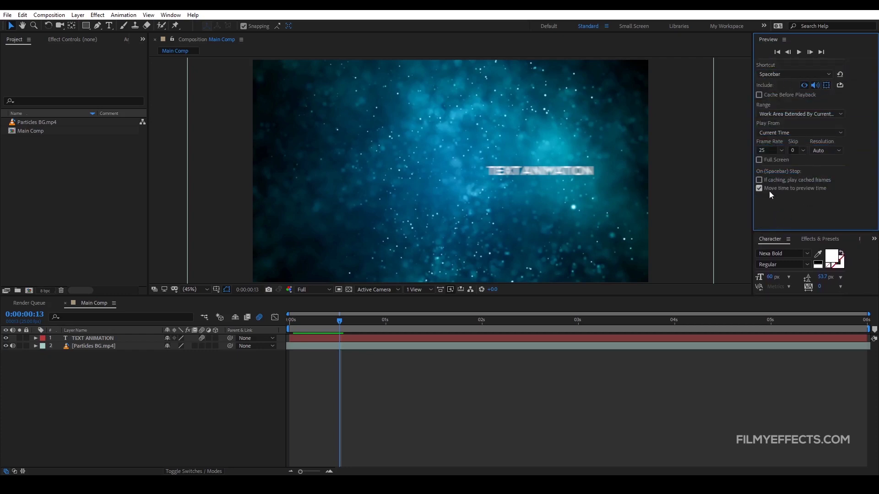
drag(753, 214, 739, 213)
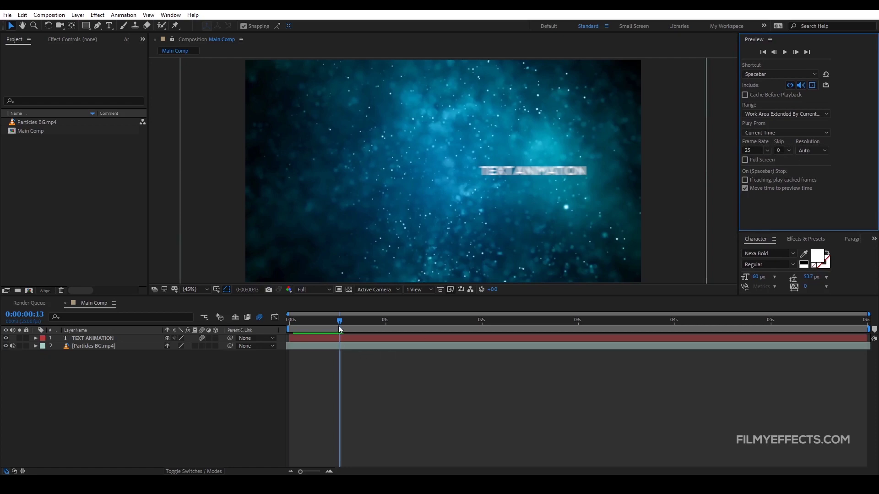
click(783, 151)
click(785, 159)
drag(336, 322, 289, 322)
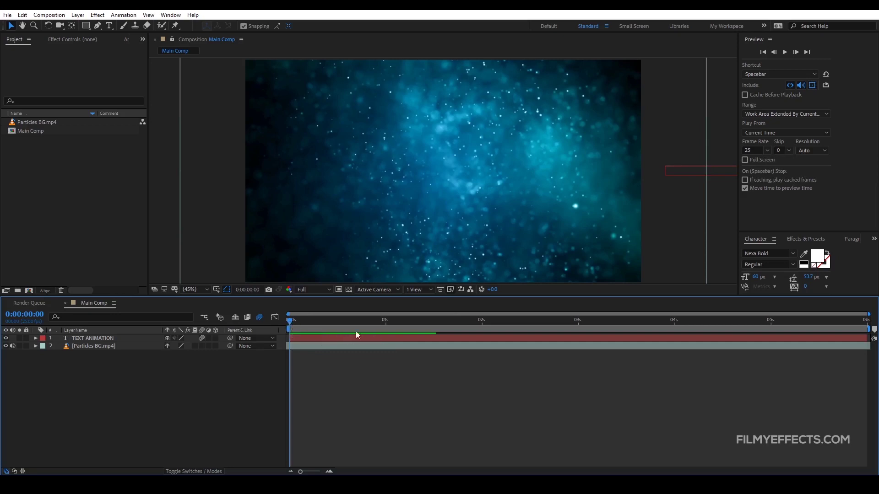
- Set preview Skip to 1, select TEXT ANIMATION, jump to 0:00:02:01 and run a brief preview
click(789, 154)
click(783, 150)
click(781, 159)
click(305, 356)
click(303, 339)
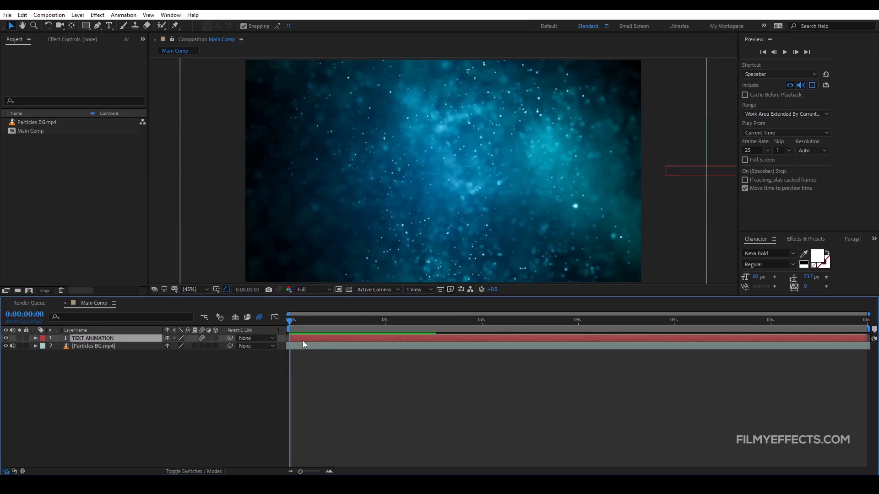
click(488, 326)
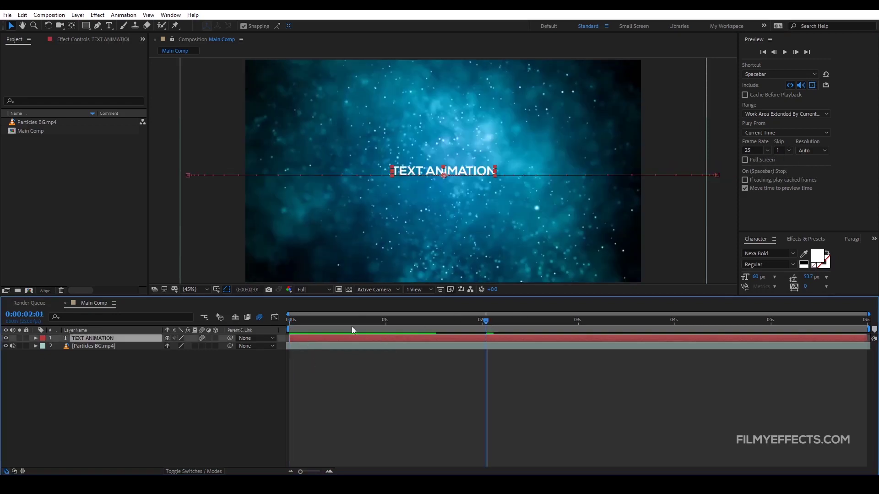
click(785, 52)
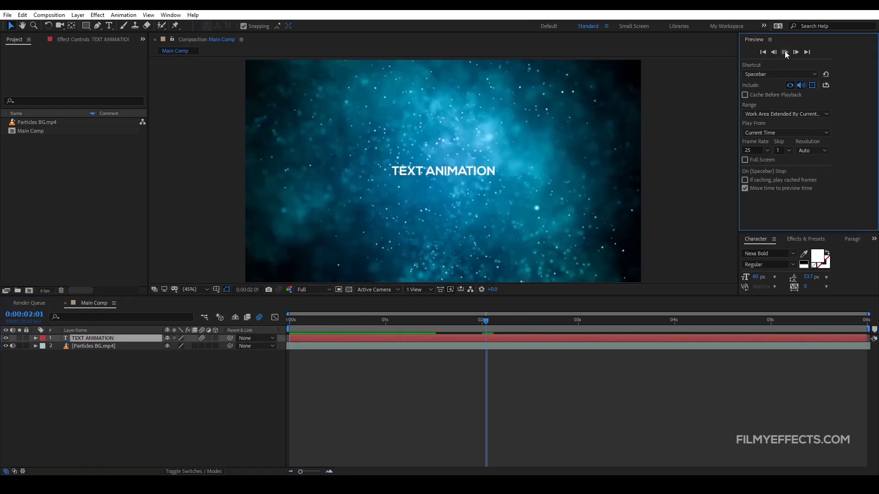
click(562, 374)
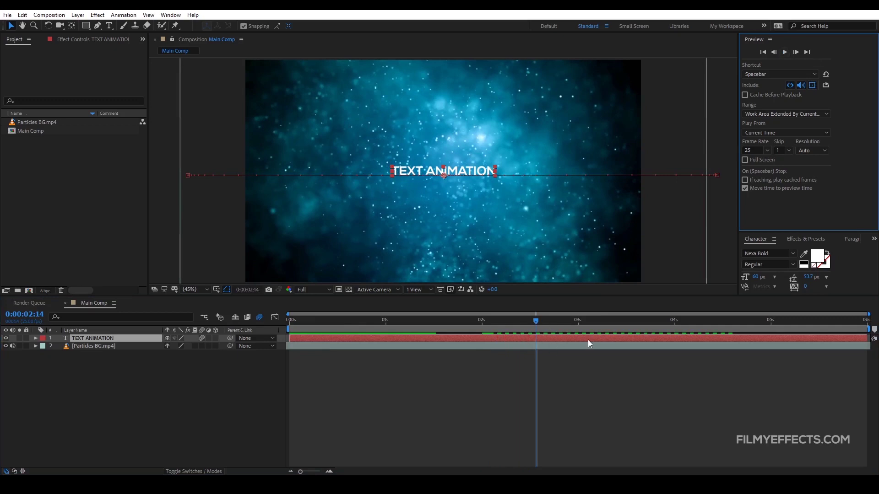
- Check frames 0:00:02:12–0:00:02:14, return to 0:00:02:02, and set preview Skip to 2
key(semicolon)
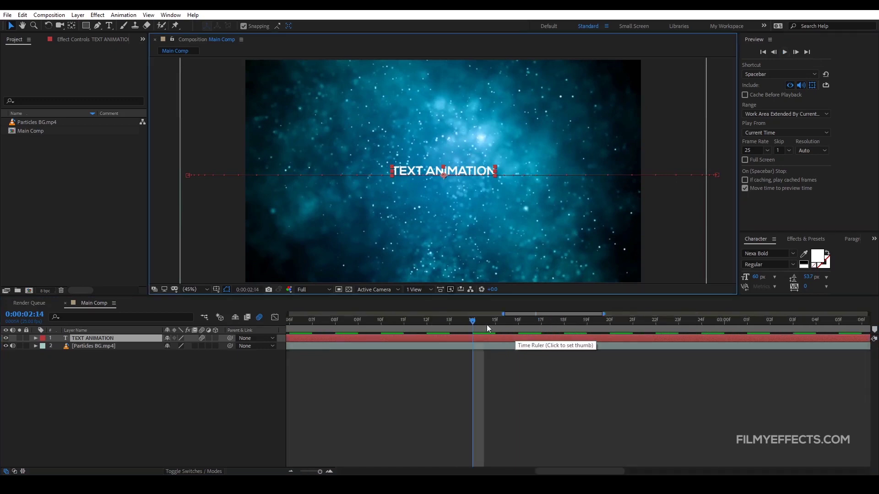
click(433, 324)
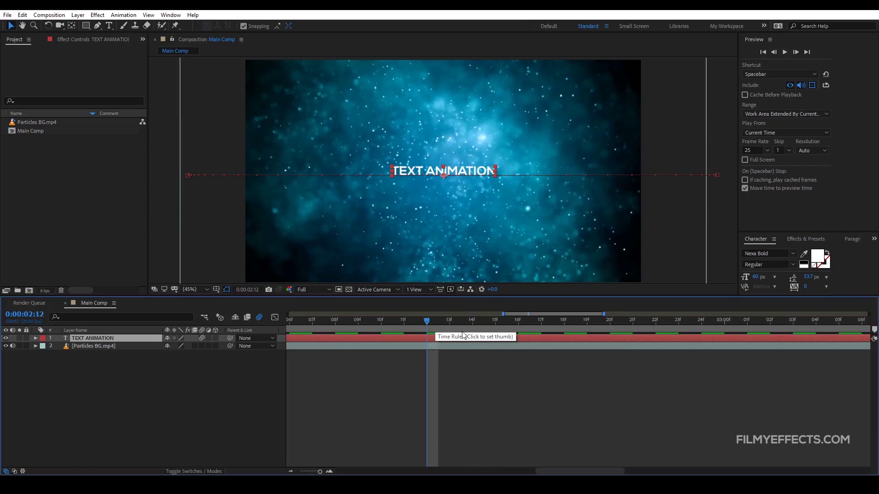
click(474, 323)
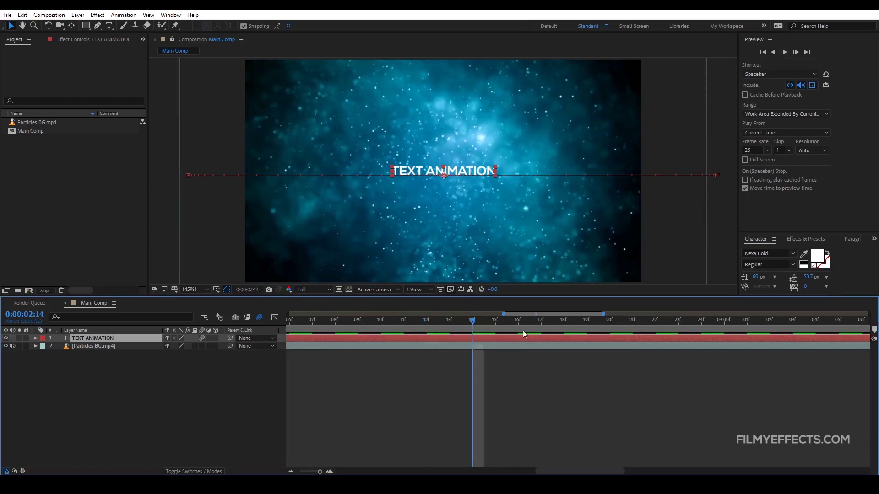
key(semicolon)
click(490, 320)
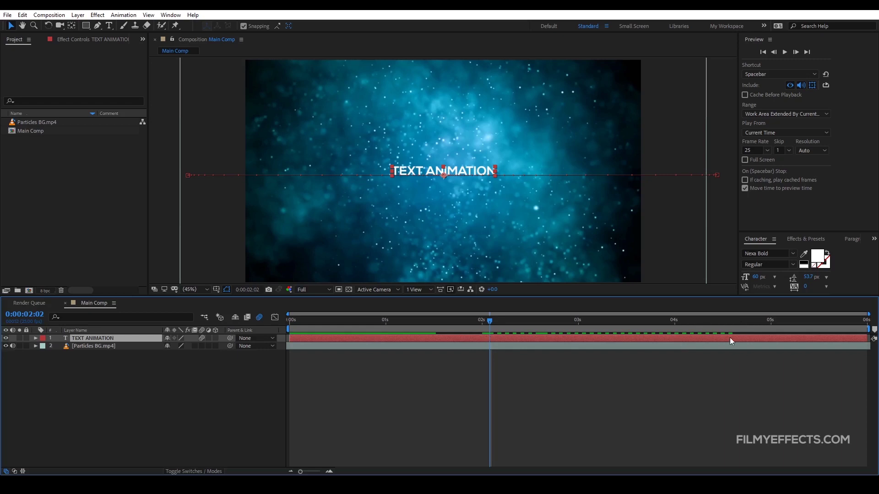
click(788, 150)
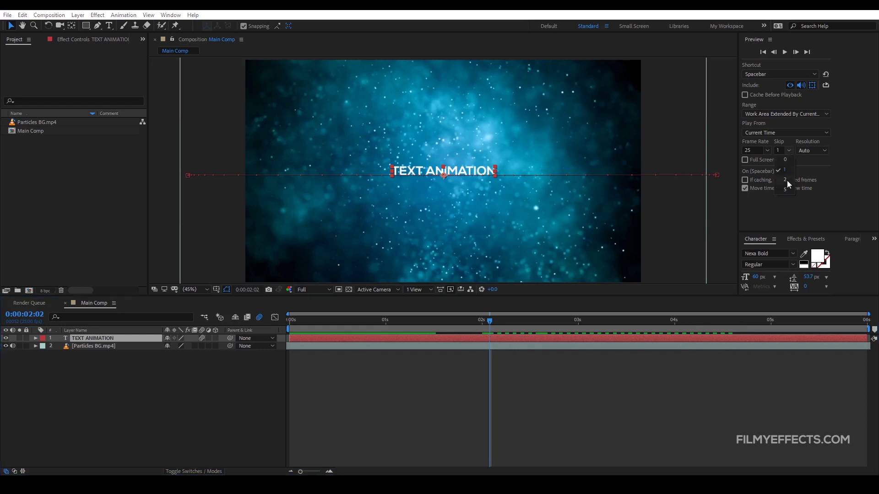
click(783, 181)
- Reveal TEXT ANIMATION's Position keyframes and drag the second one slightly earlier
click(373, 358)
click(116, 338)
key(p)
click(417, 371)
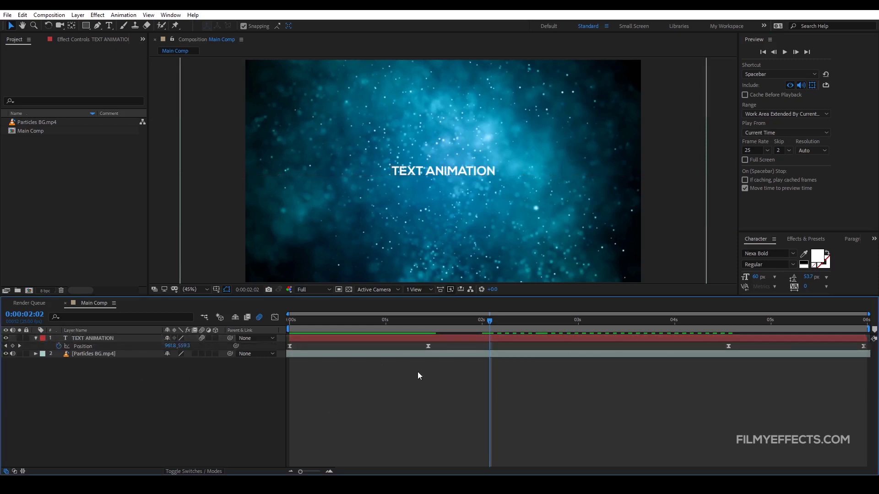
drag(428, 347, 424, 347)
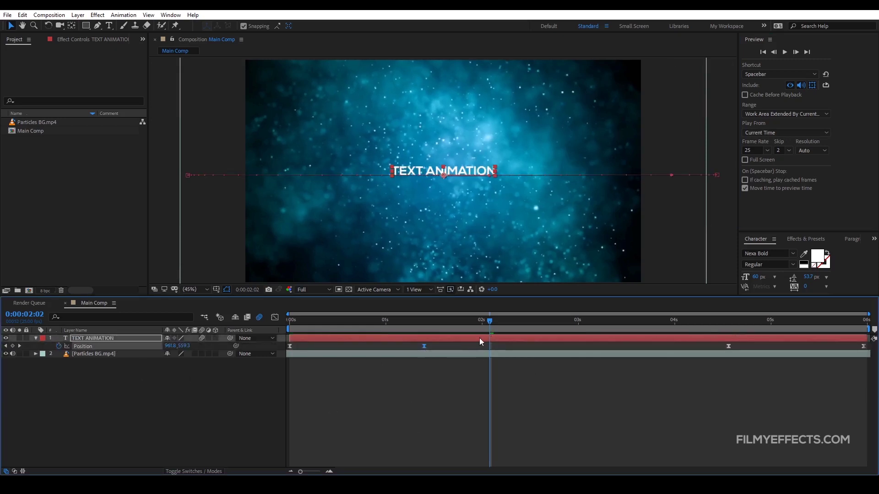
- Play a preview of the animation from frame 0, then stop it
drag(323, 322, 279, 328)
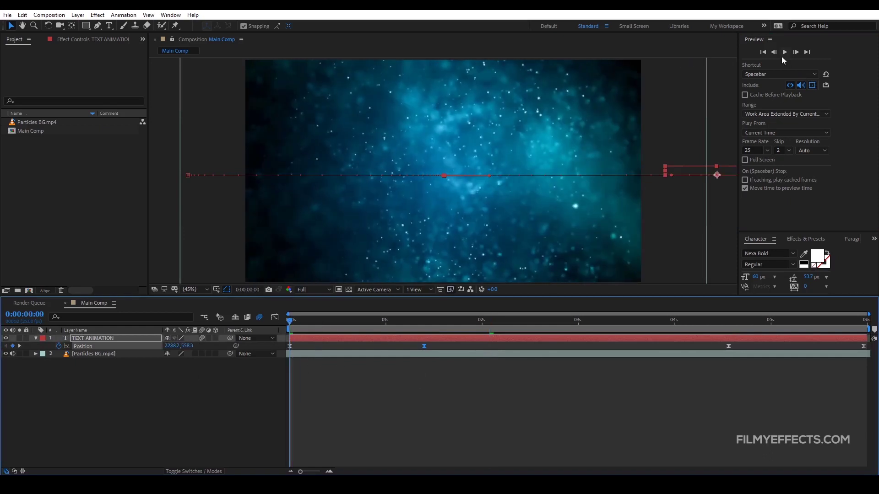
click(782, 54)
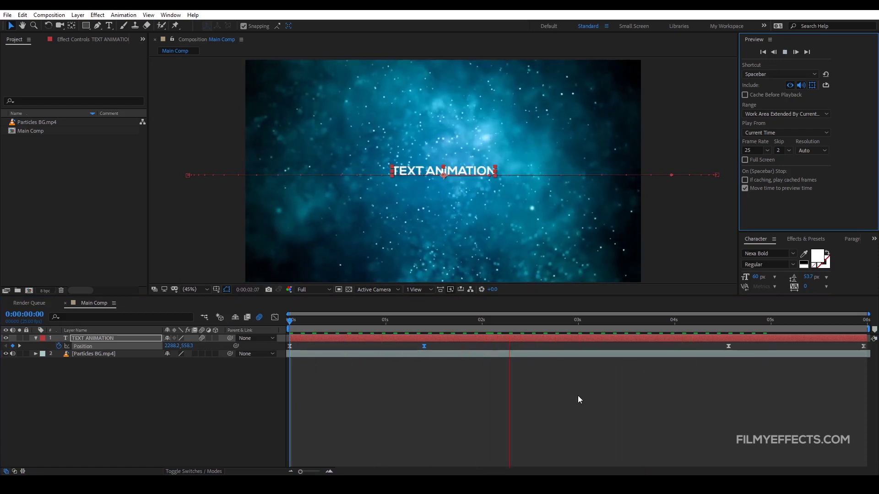
click(336, 396)
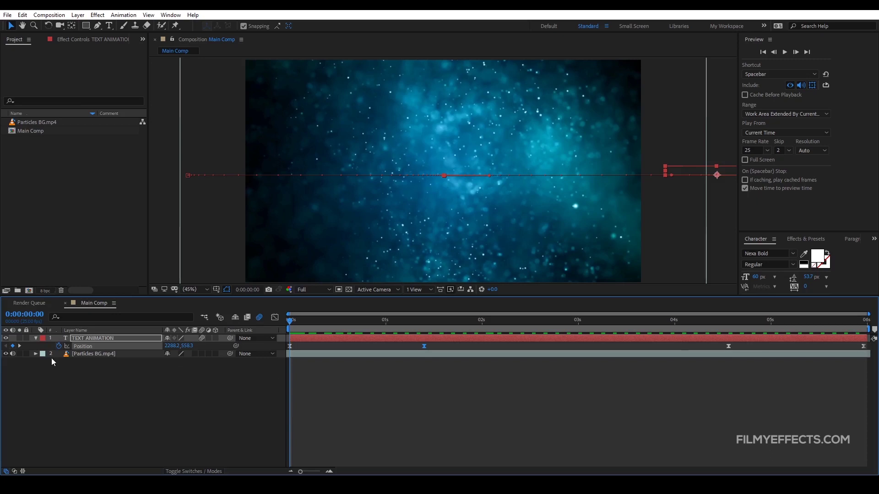
- Collapse TEXT ANIMATION's properties, clear the layer selection, and move to frame 3
click(35, 338)
click(511, 238)
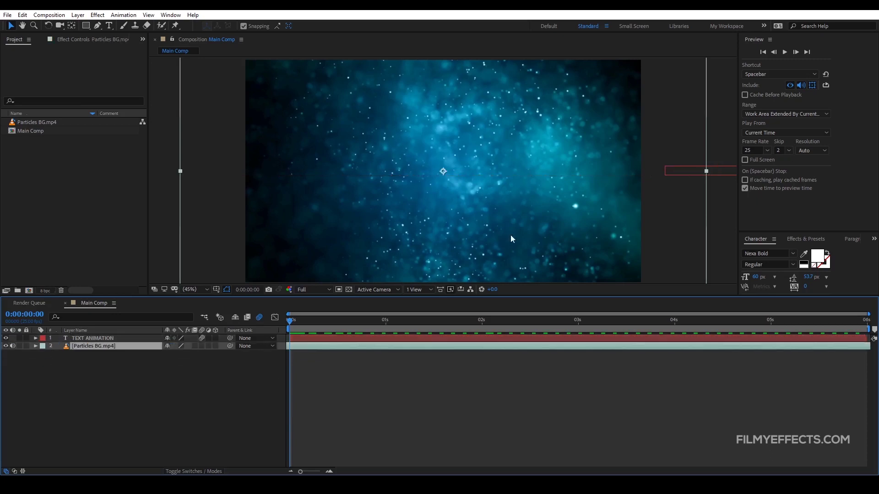
click(364, 391)
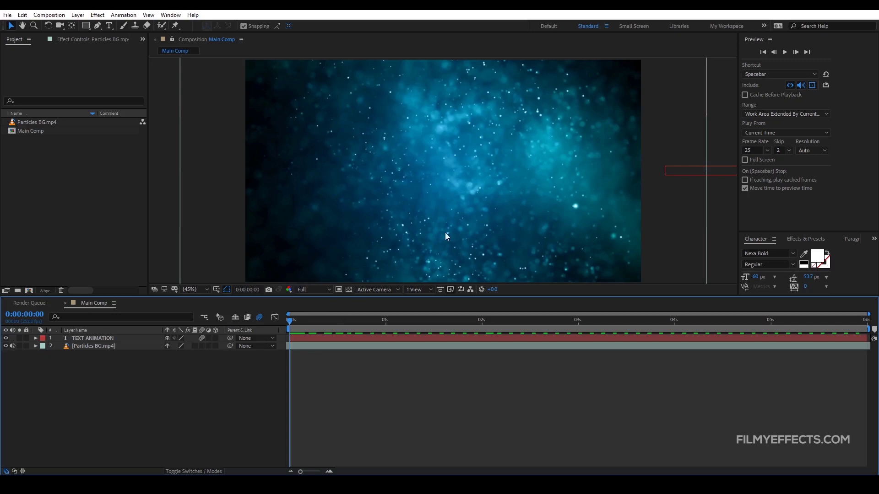
mouse_move(292, 323)
mouse_down()
mouse_move(316, 326)
mouse_move(302, 325)
mouse_up()
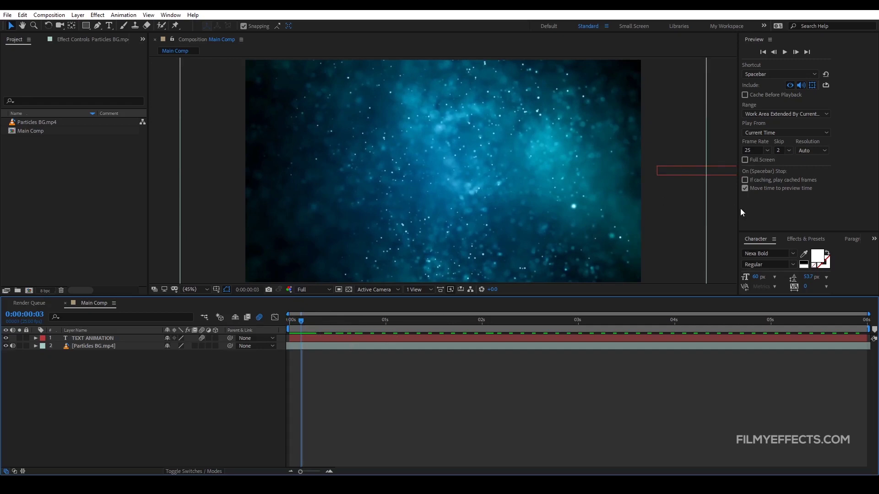
- Set the preview Skip to 0 and scrub the opening frames to check playback
click(787, 150)
click(784, 160)
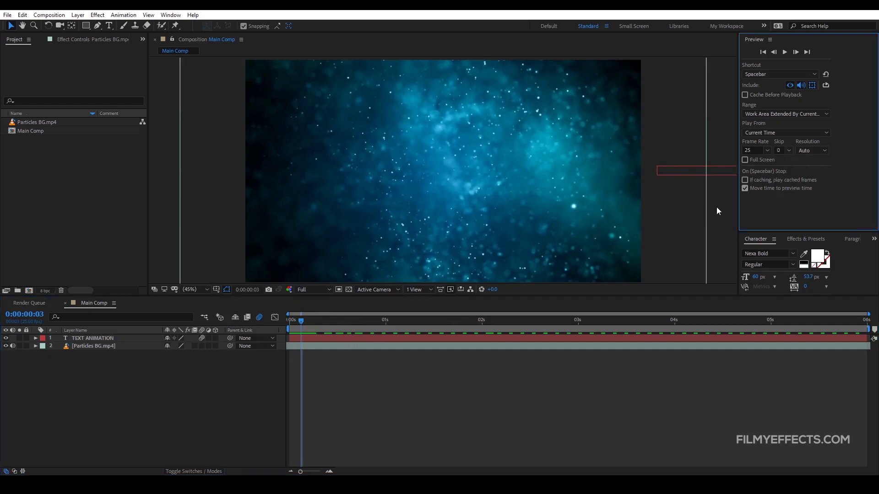
mouse_move(314, 329)
mouse_down()
mouse_move(292, 323)
mouse_move(309, 328)
mouse_move(300, 328)
mouse_up()
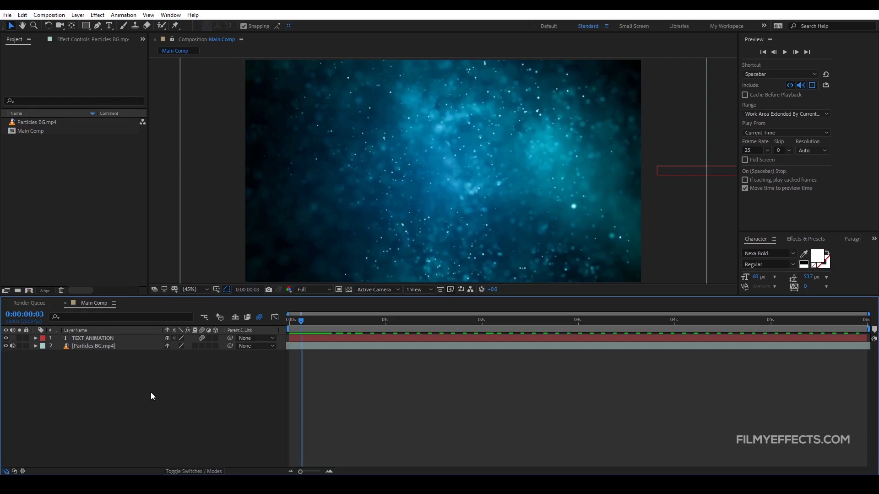
- Open Edit > Preferences > Memory and reposition the Preferences dialog slightly up and right
click(22, 14)
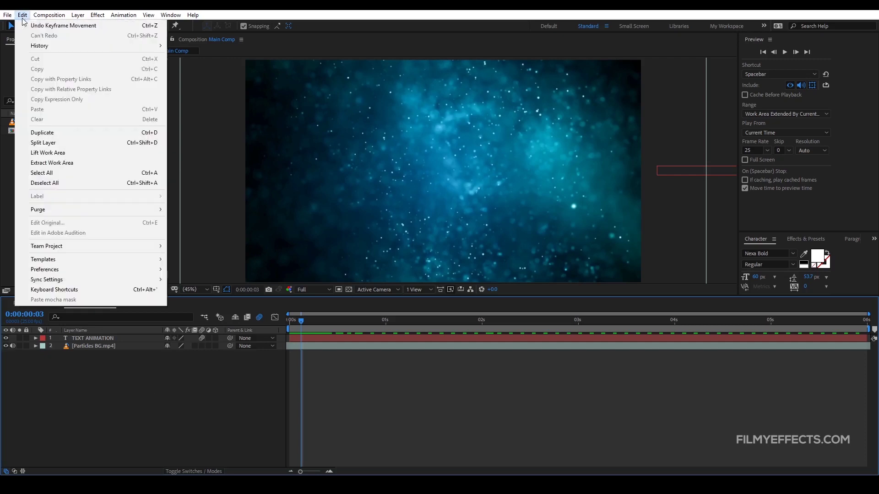
mouse_move(54, 270)
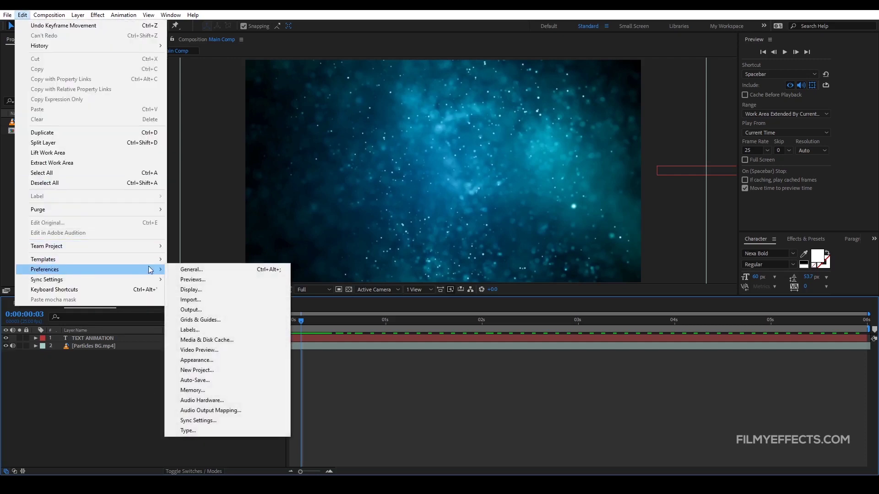
click(209, 392)
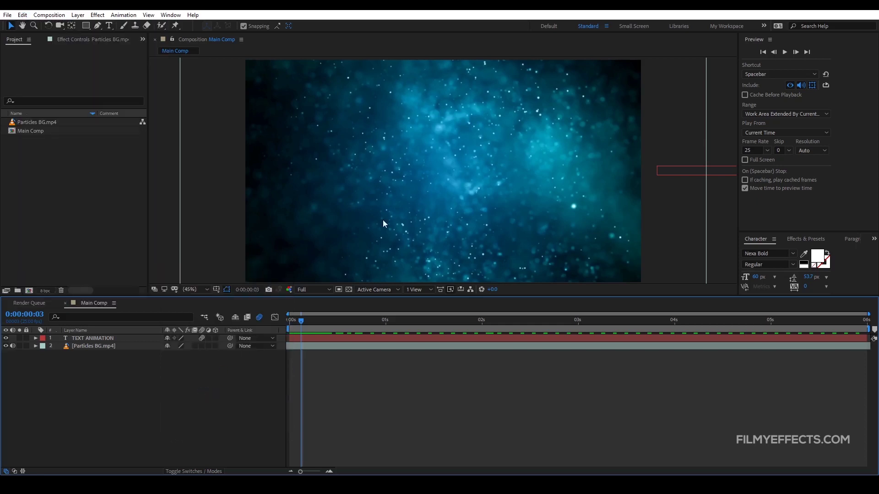
drag(369, 98, 382, 78)
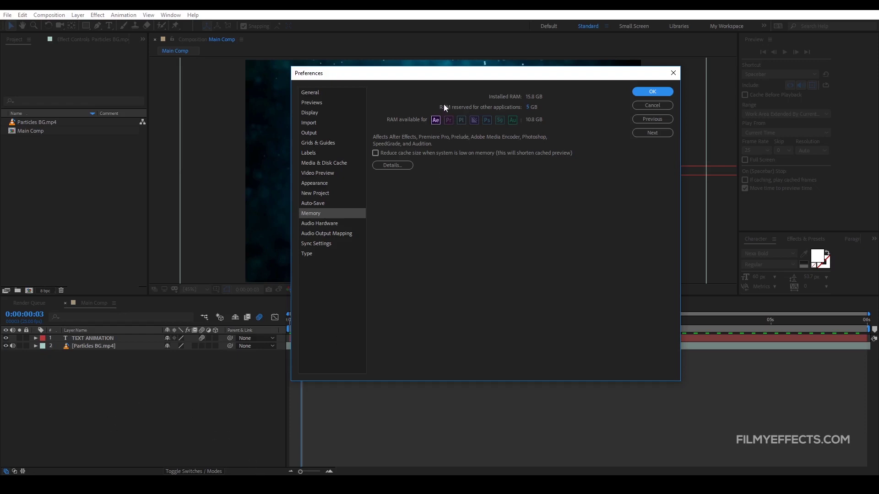
- Inspect the 5 GB of RAM reserved for other applications
click(529, 110)
- Close Preferences with OK and scrub Main Comp's opening, stopping at 0:00:00:06
click(646, 92)
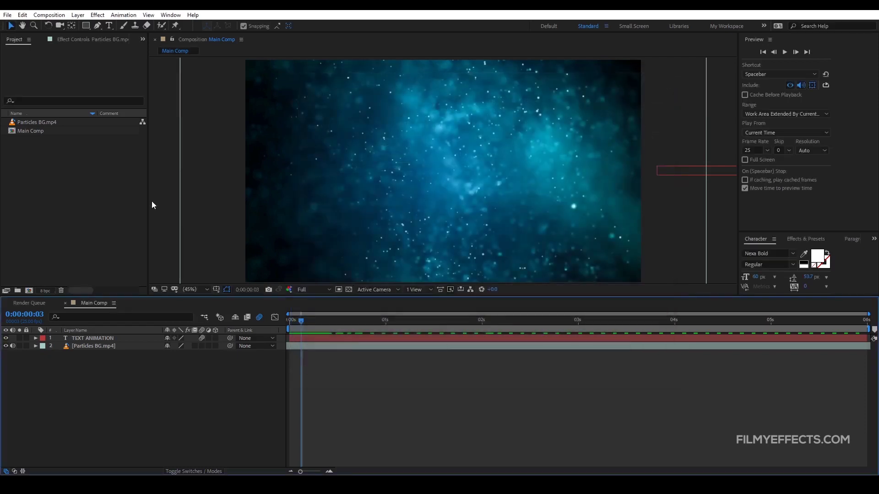
click(362, 397)
mouse_move(321, 323)
mouse_down()
mouse_move(285, 320)
mouse_move(373, 324)
mouse_move(312, 325)
mouse_up()
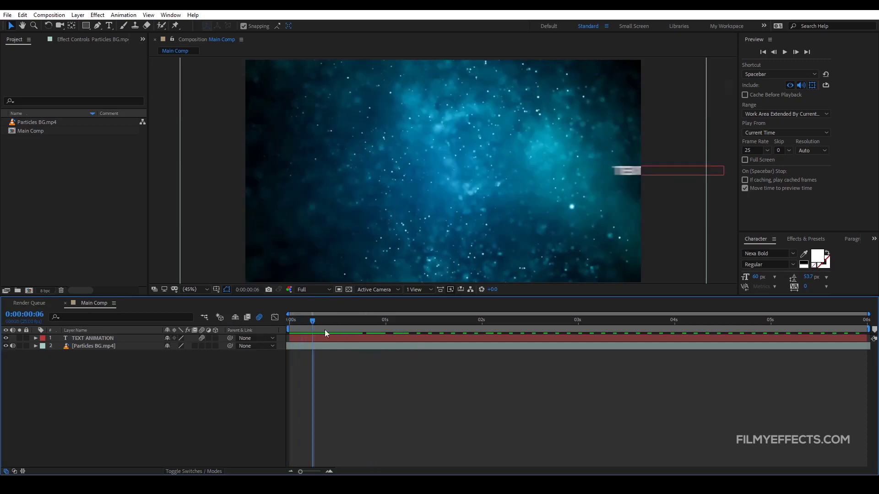